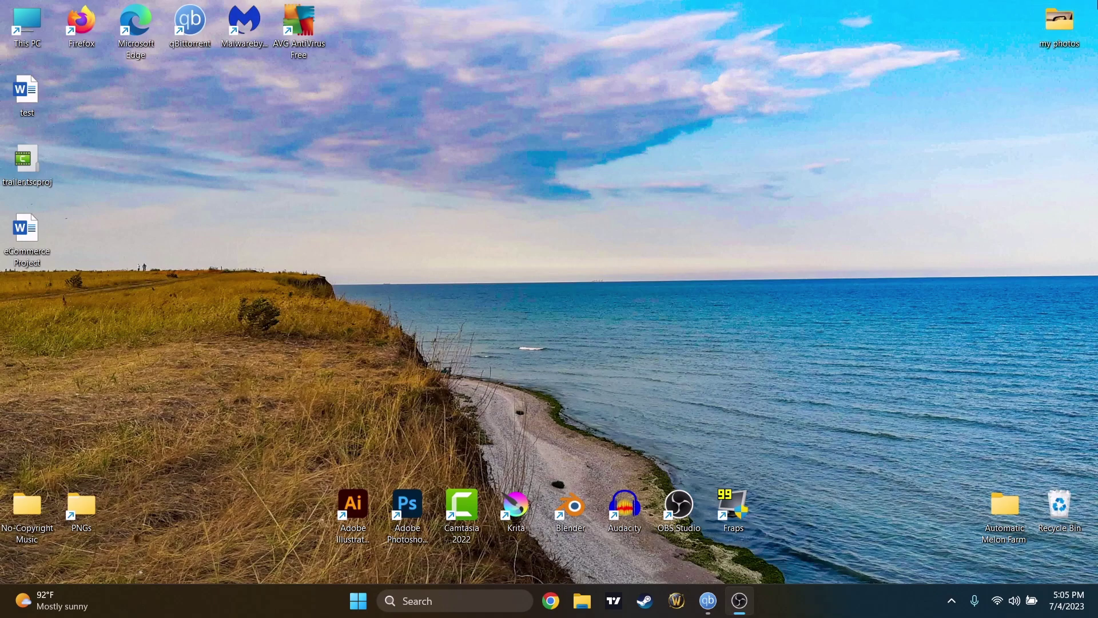
right_click(445, 283)
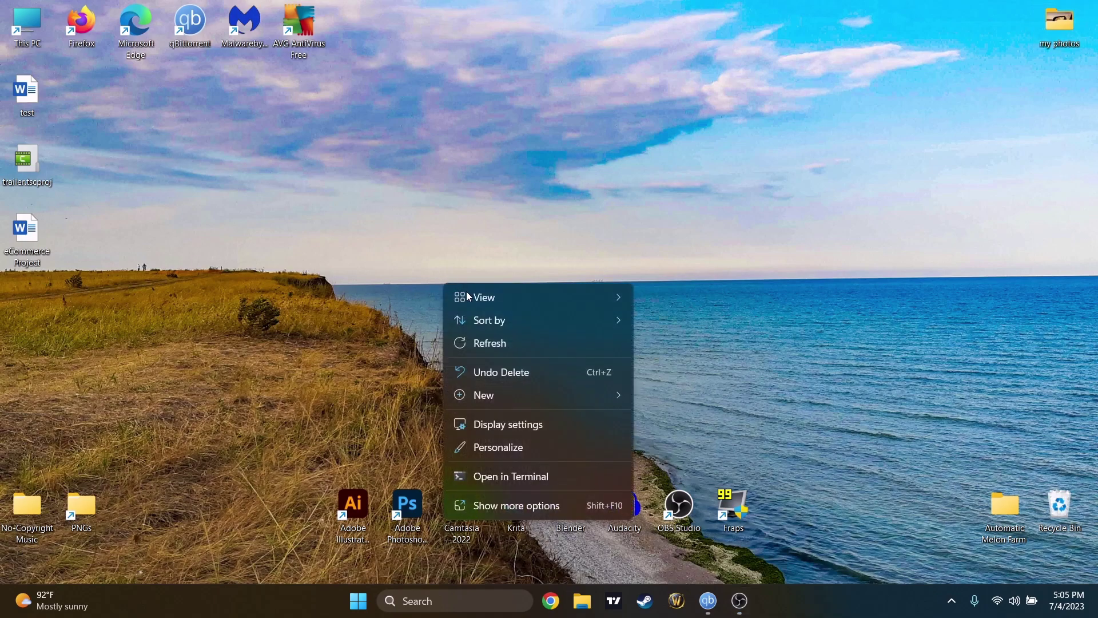
left_click(526, 353)
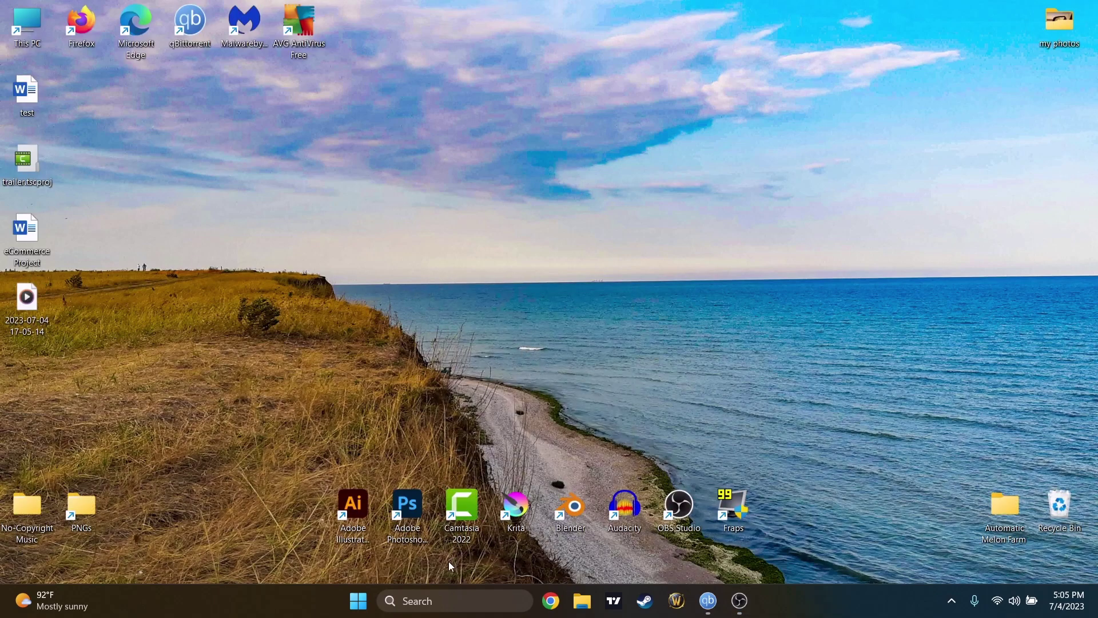
- Launch Steam from the Windows taskbar search
left_click(436, 604)
type("steam")
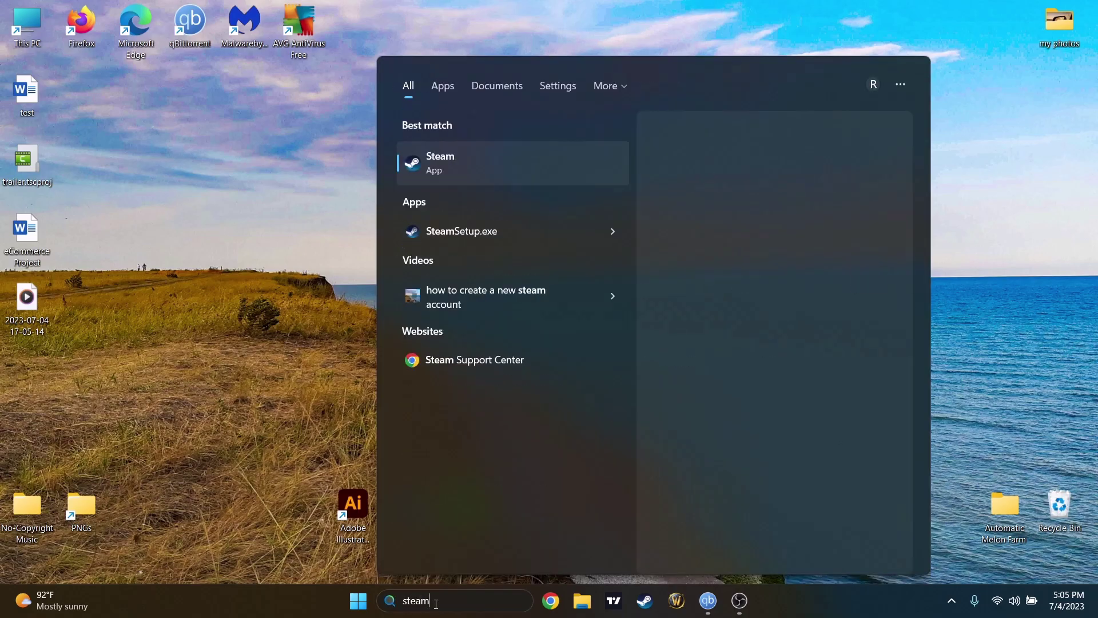
key("Return")
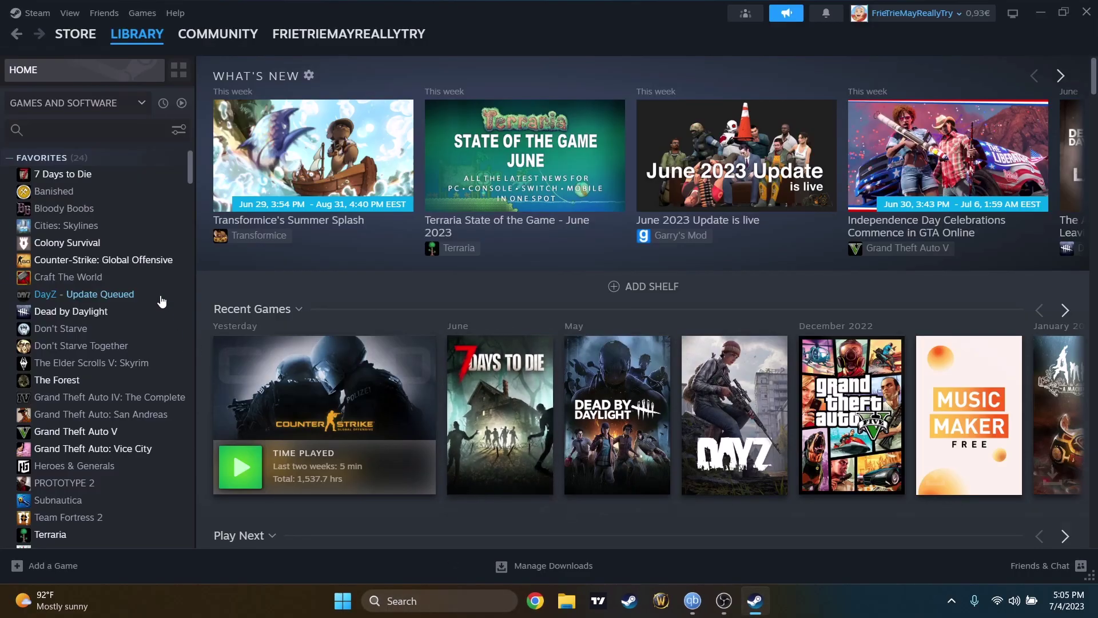
- Scroll through the Library sidebar's list of owned games
scroll(143, 286, "down", 20)
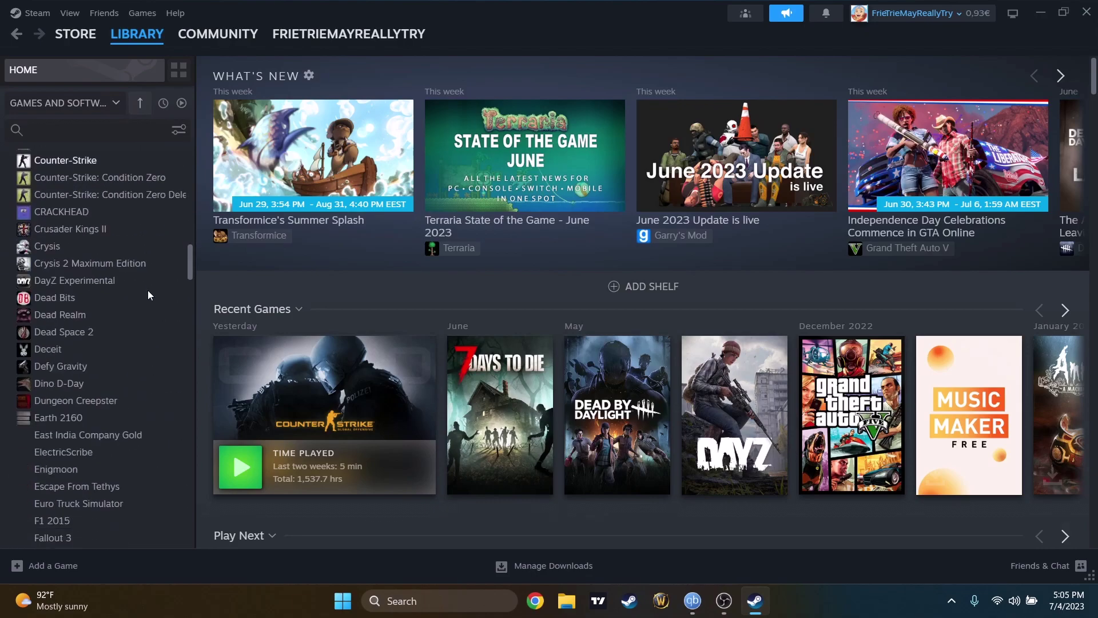
scroll(149, 295, "down", 15)
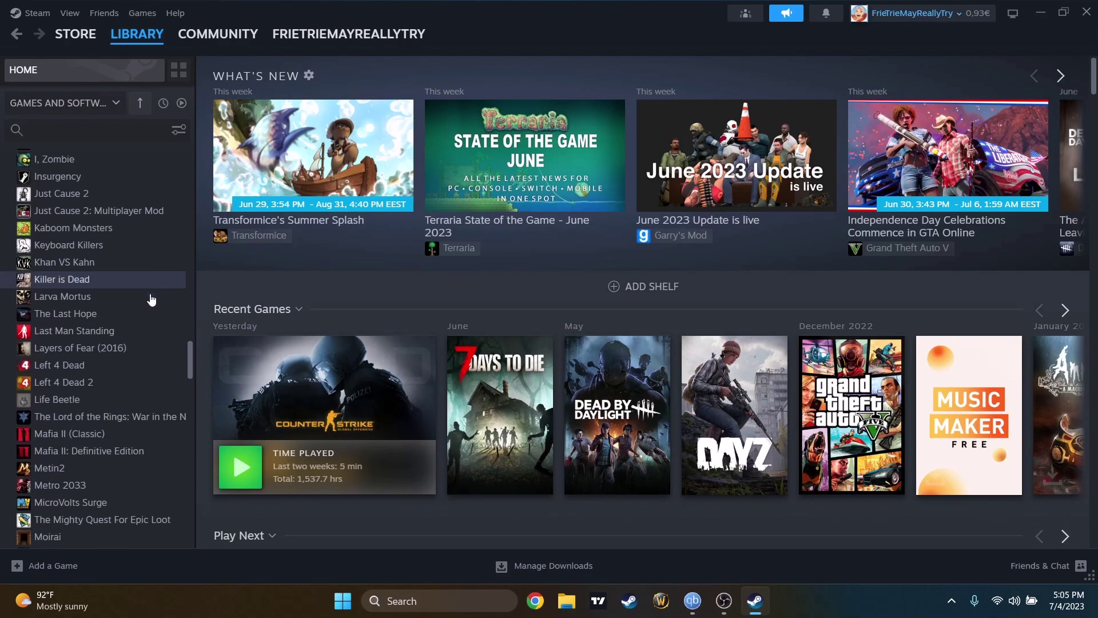
scroll(150, 293, "down", 5)
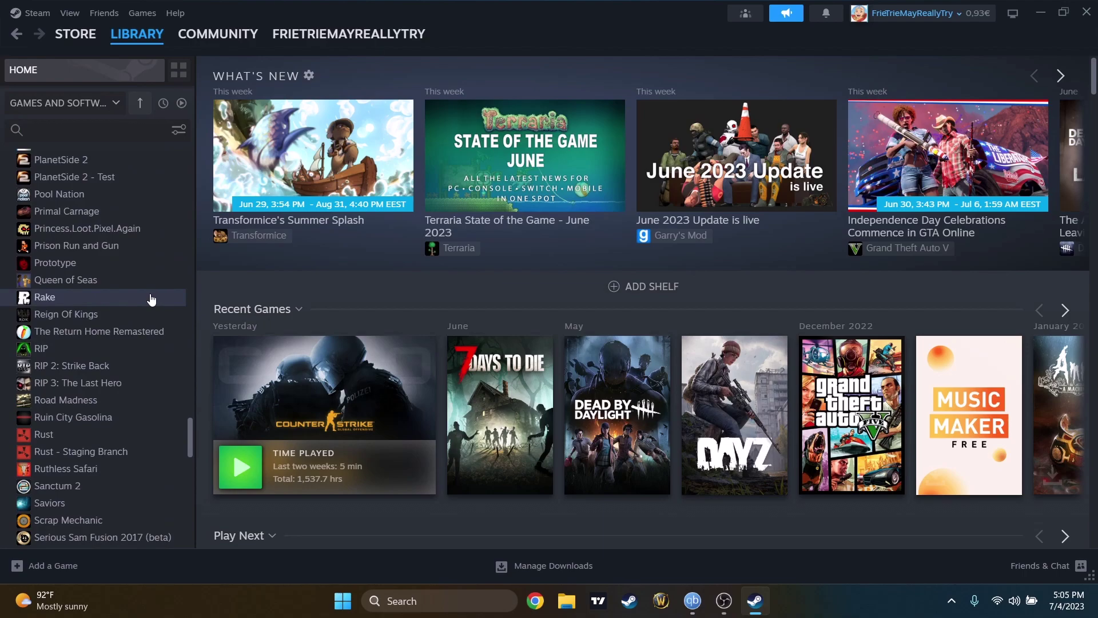
scroll(151, 299, "up", 20)
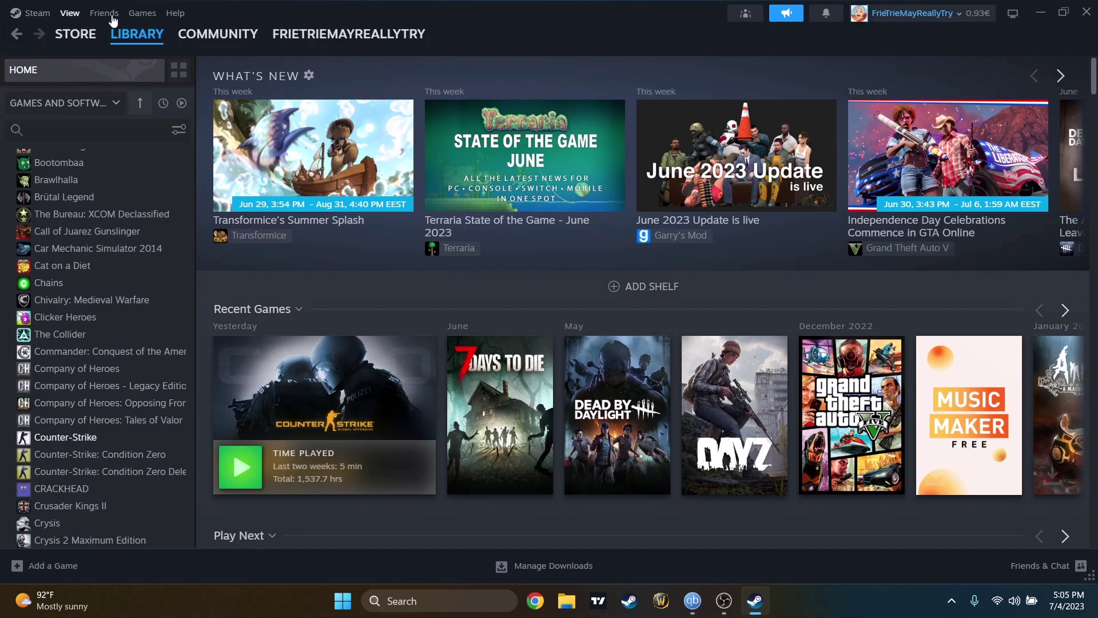
- Go to the Family page of Steam Settings to reach Family Library Sharing
left_click(41, 23)
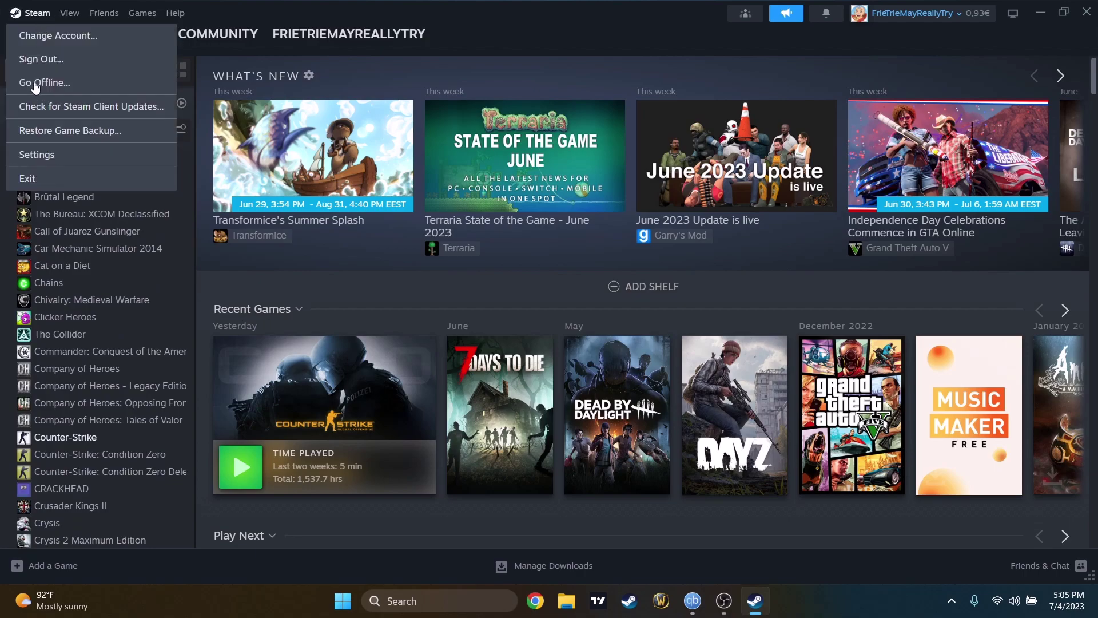
left_click(38, 162)
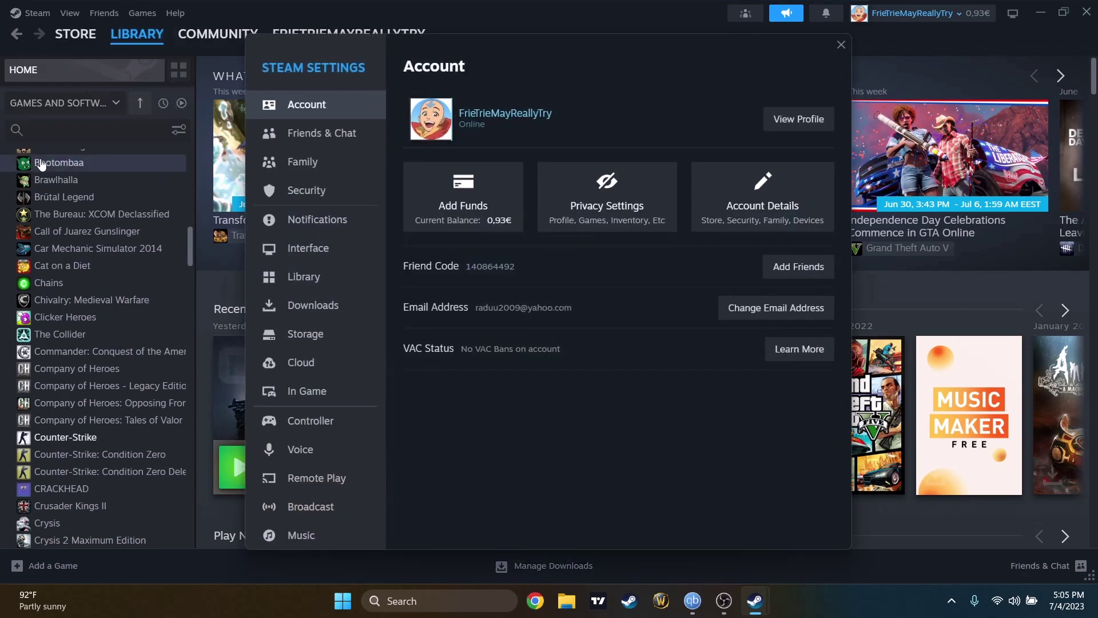
left_click(320, 161)
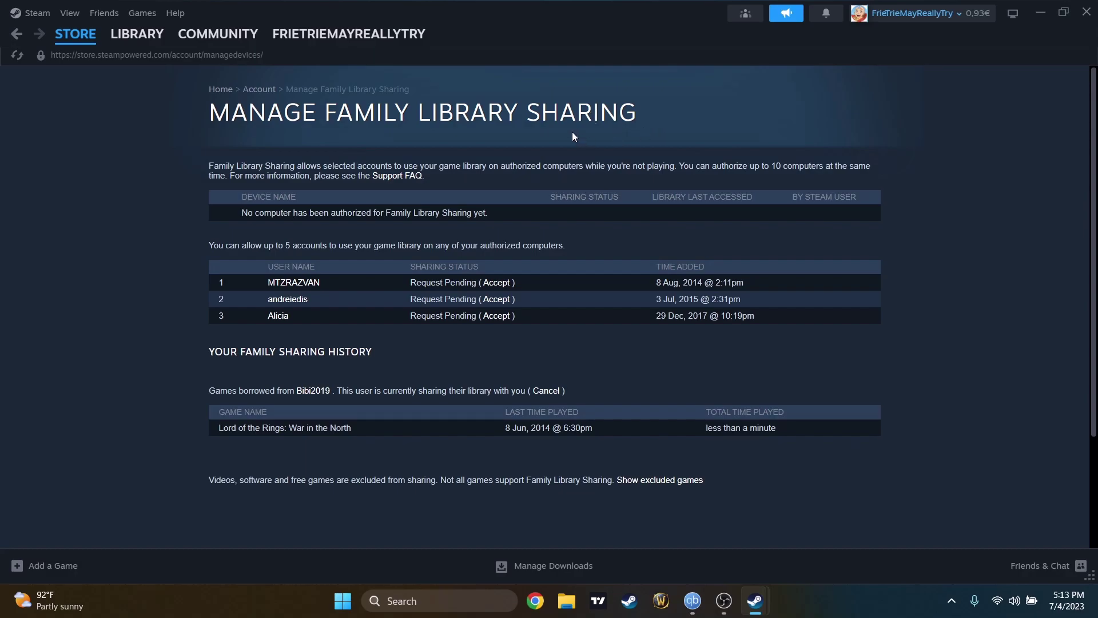
- Authorize library sharing on this device, sharing with the second eligible account instead of the first
left_click(36, 13)
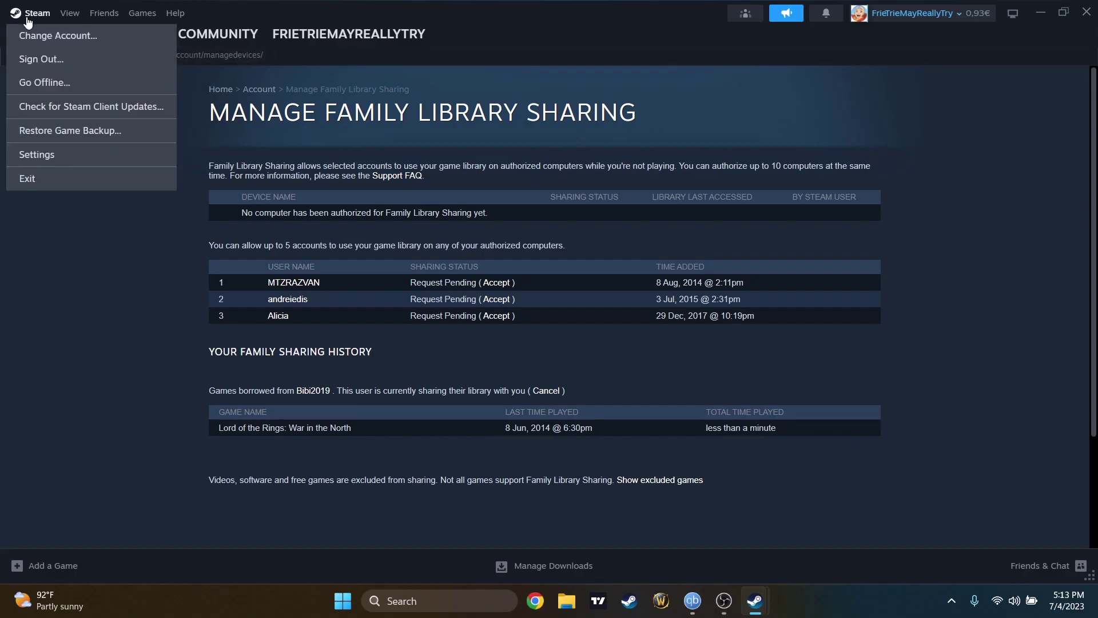
left_click(51, 155)
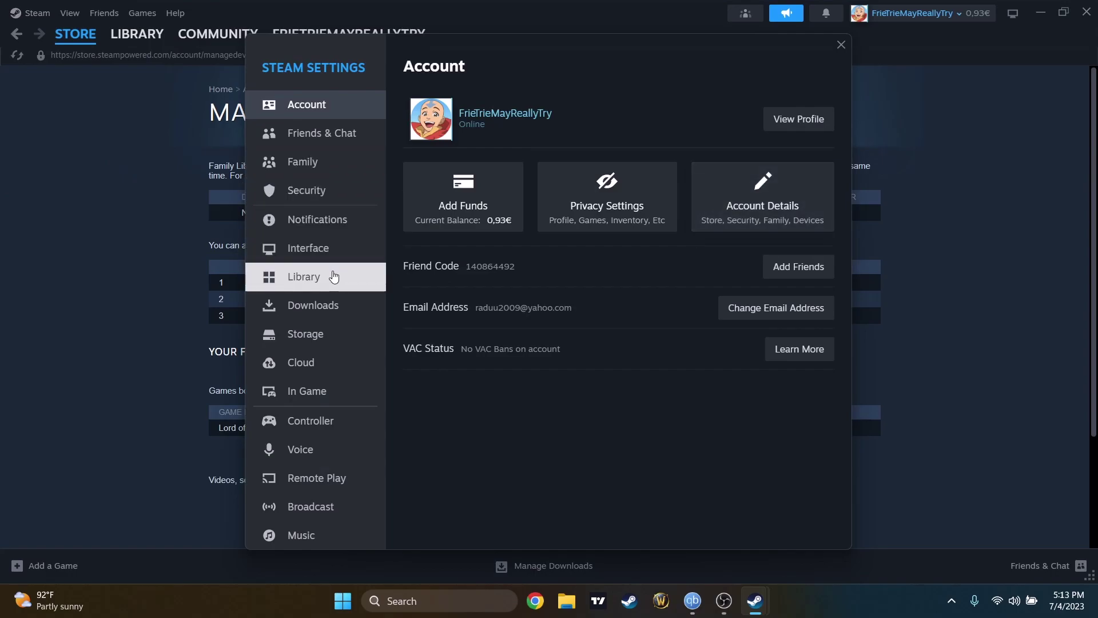
left_click(316, 164)
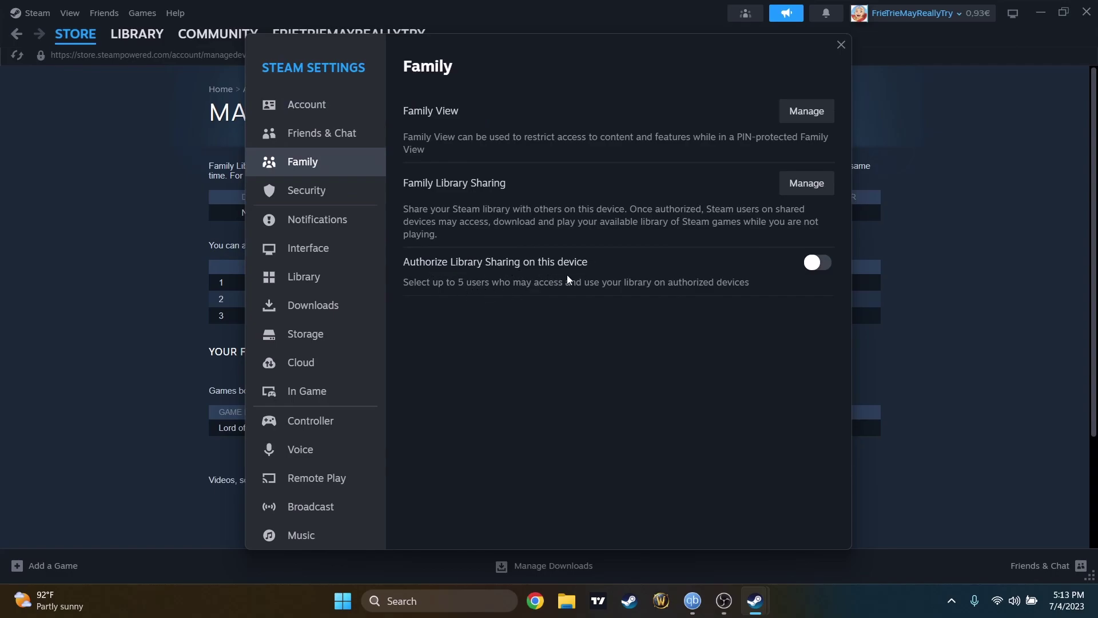
left_click(817, 262)
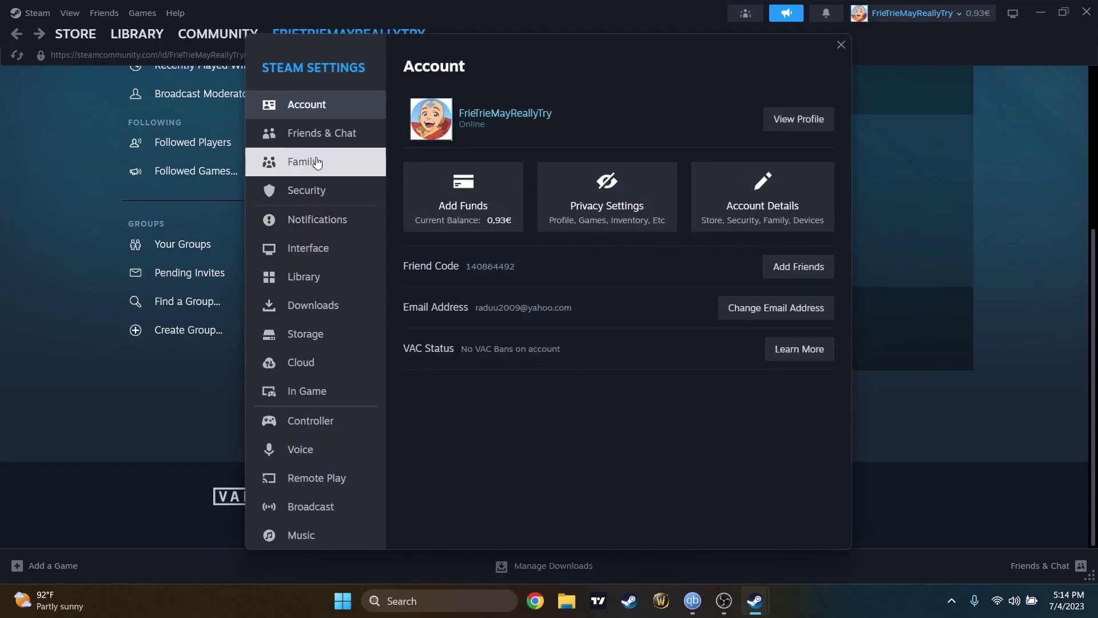
left_click(317, 165)
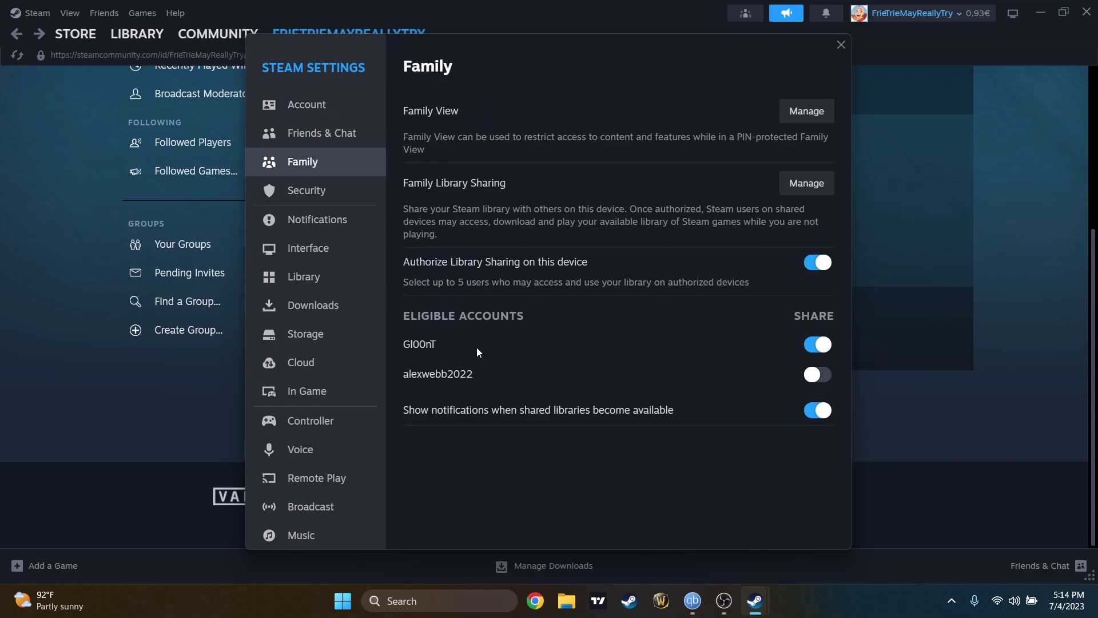
left_click(822, 385)
left_click(823, 345)
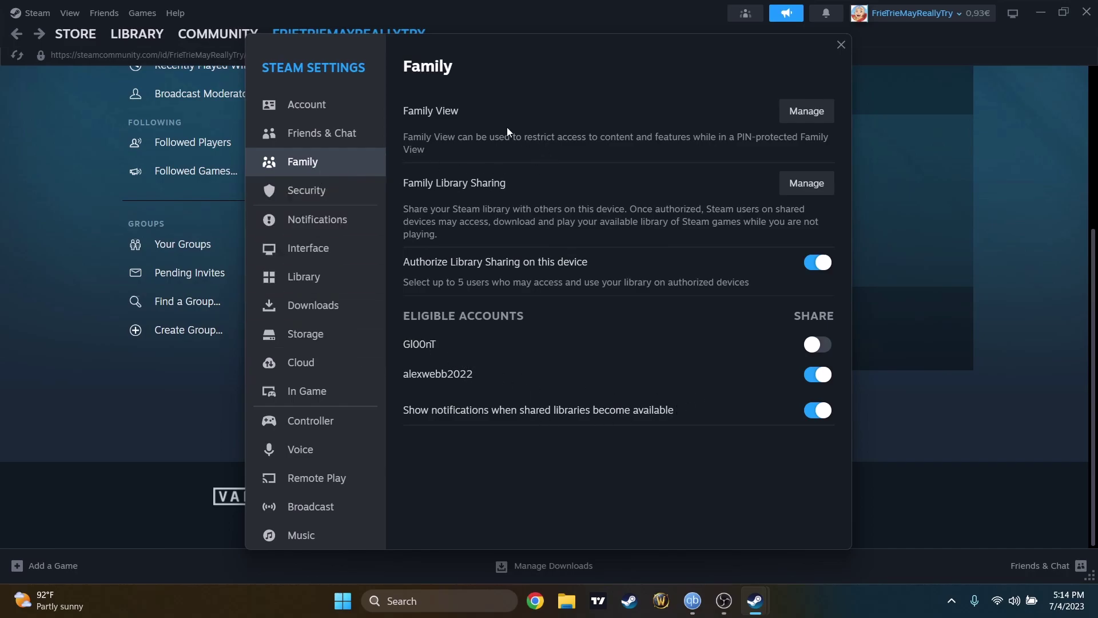
- Open Manage Family Library Sharing and confirm the shared account shows as Authorized
left_click(799, 187)
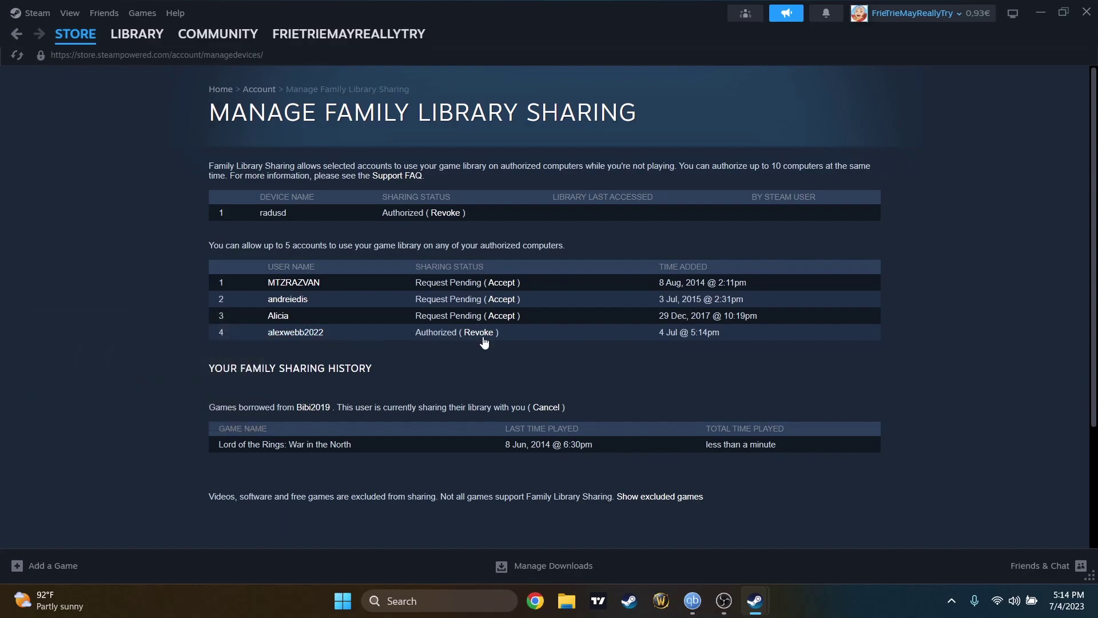
left_click_drag(438, 334, 416, 337)
- Sign out of the current Steam account from the account name menu and confirm
left_click(913, 16)
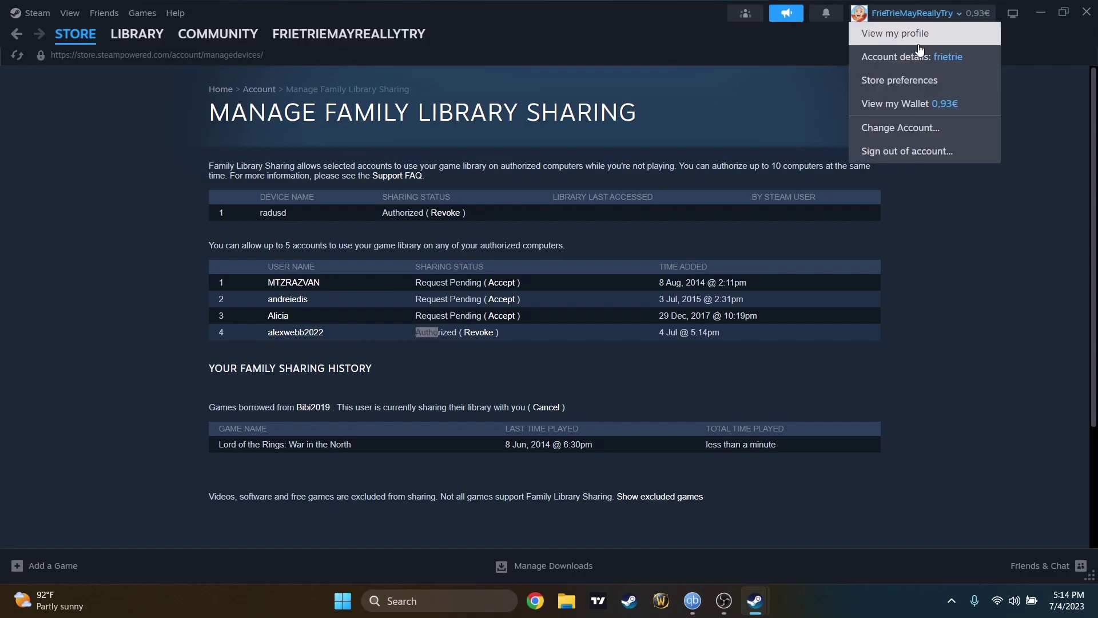
left_click(919, 164)
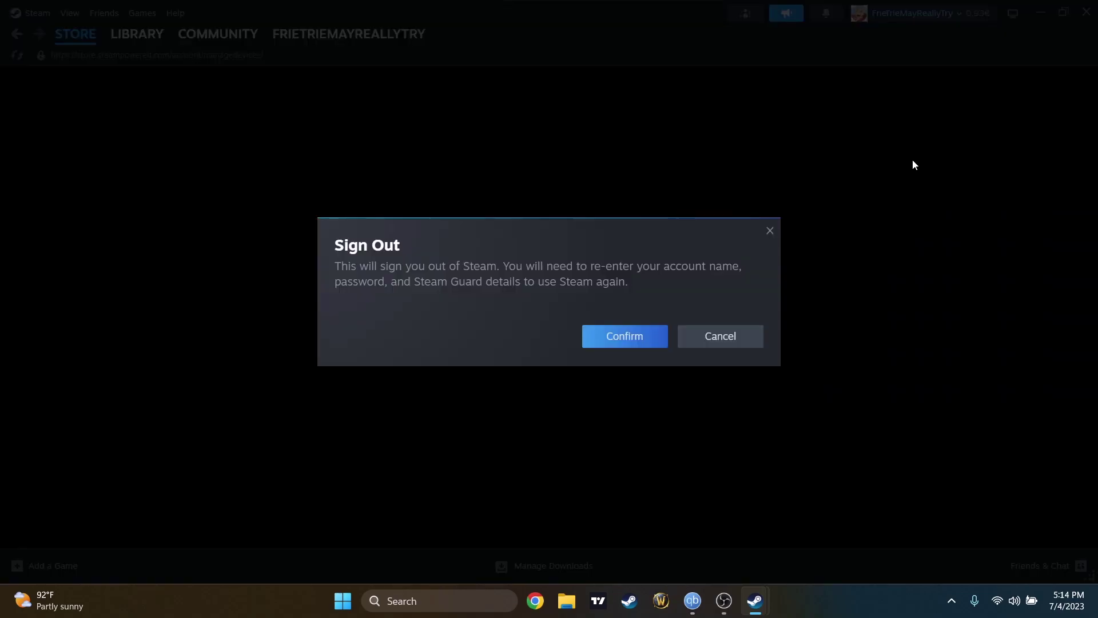
left_click(638, 339)
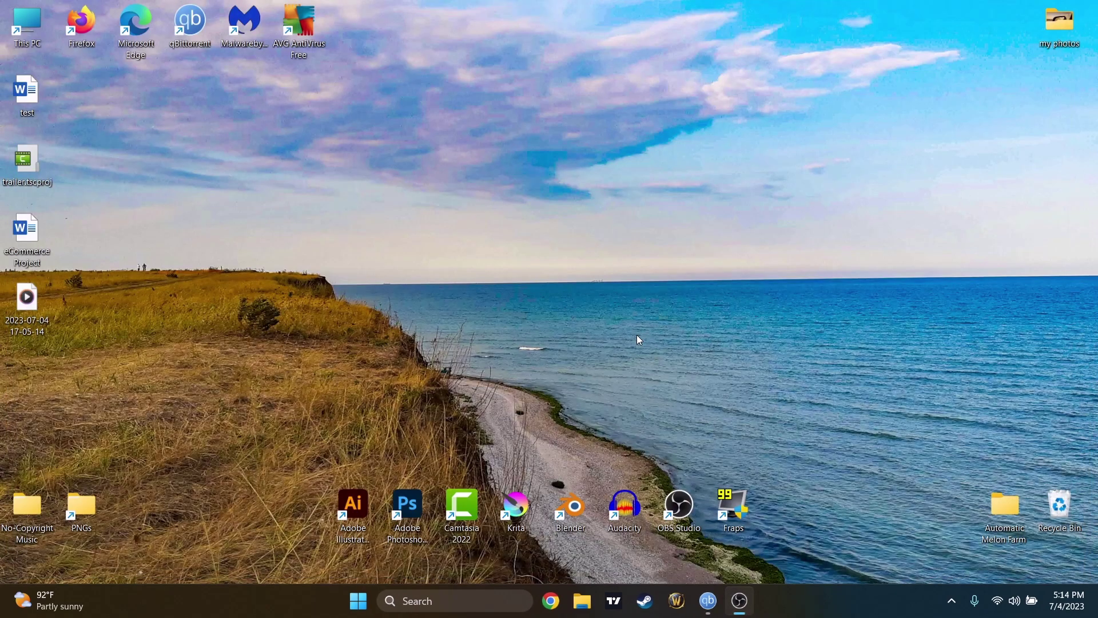
- Sign in to Steam with the second account's name and password
left_click(462, 512)
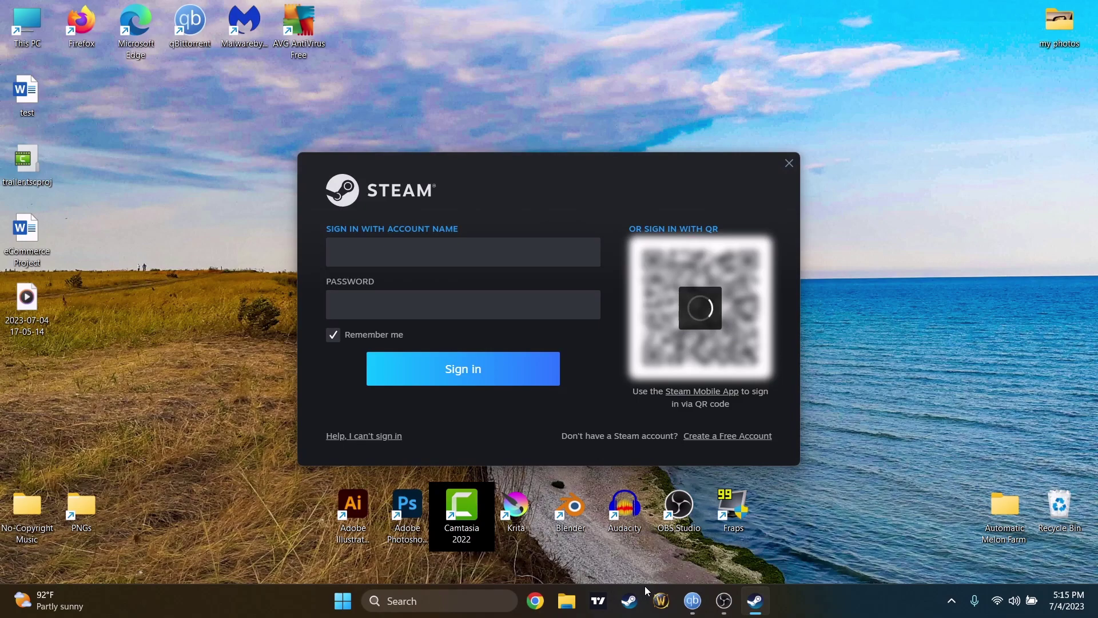
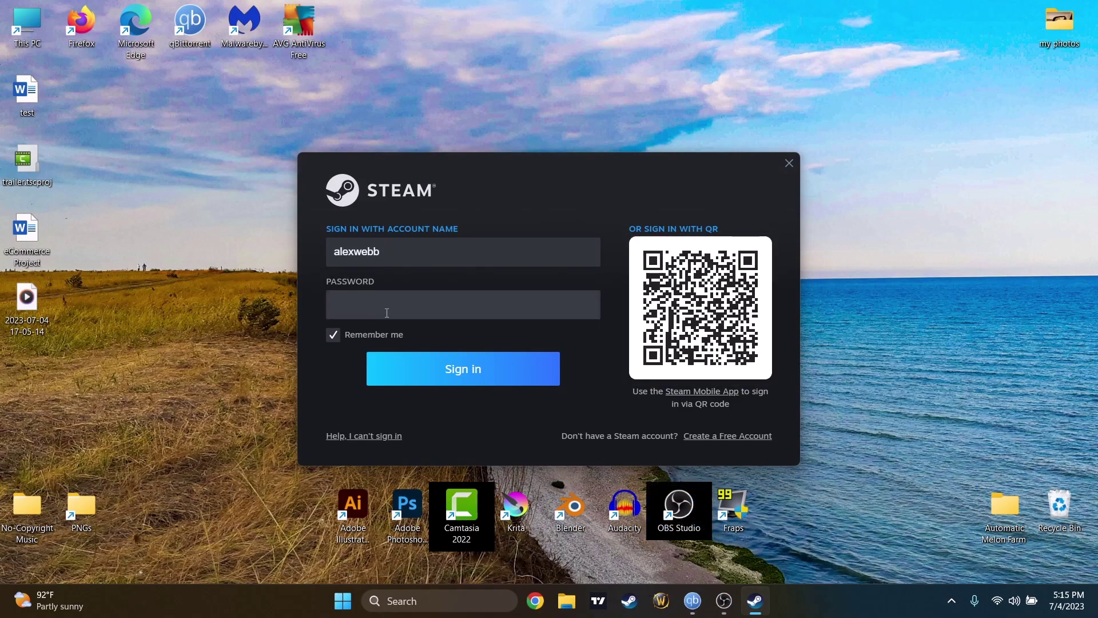
type("•••••••••")
key("Return")
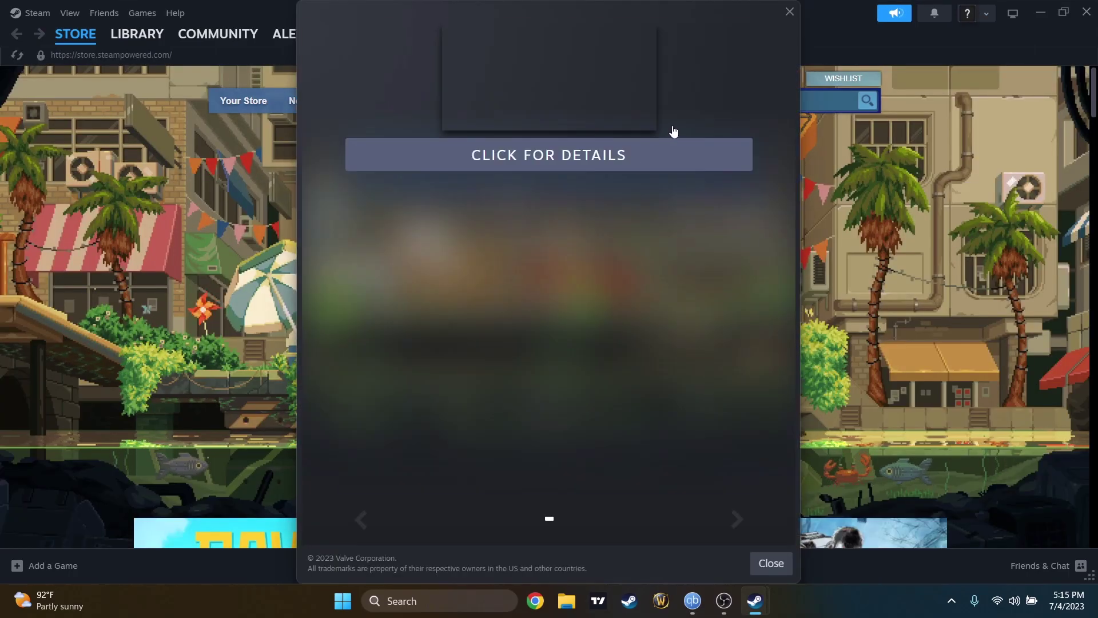
- Dismiss the Summer Sale popup and browse the 163-game library from LIBRARY > Home
left_click(790, 11)
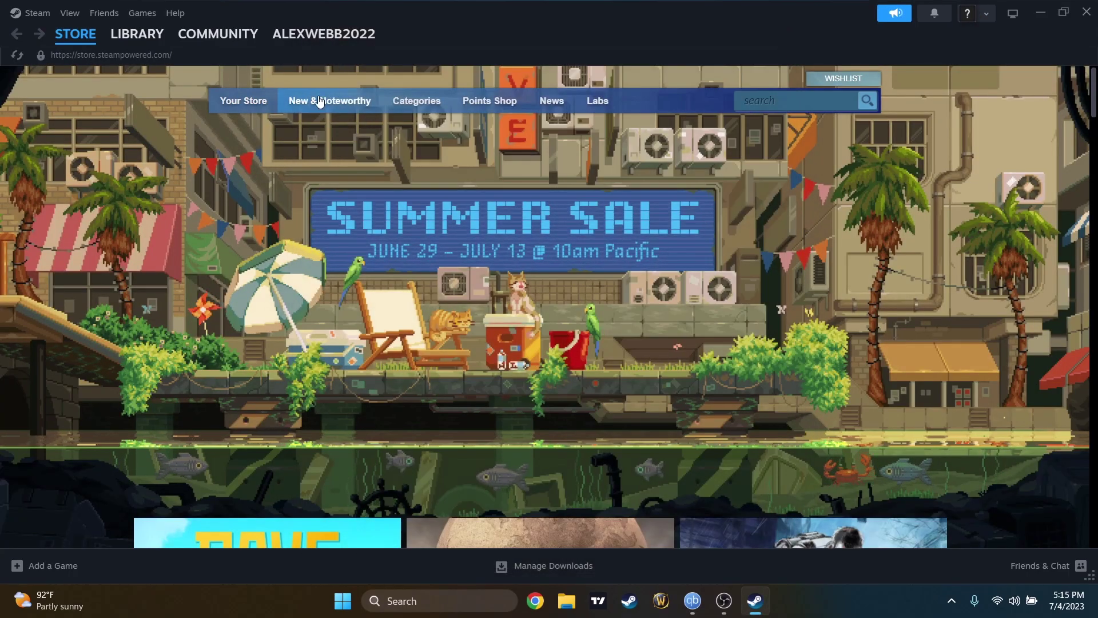
mouse_move(148, 40)
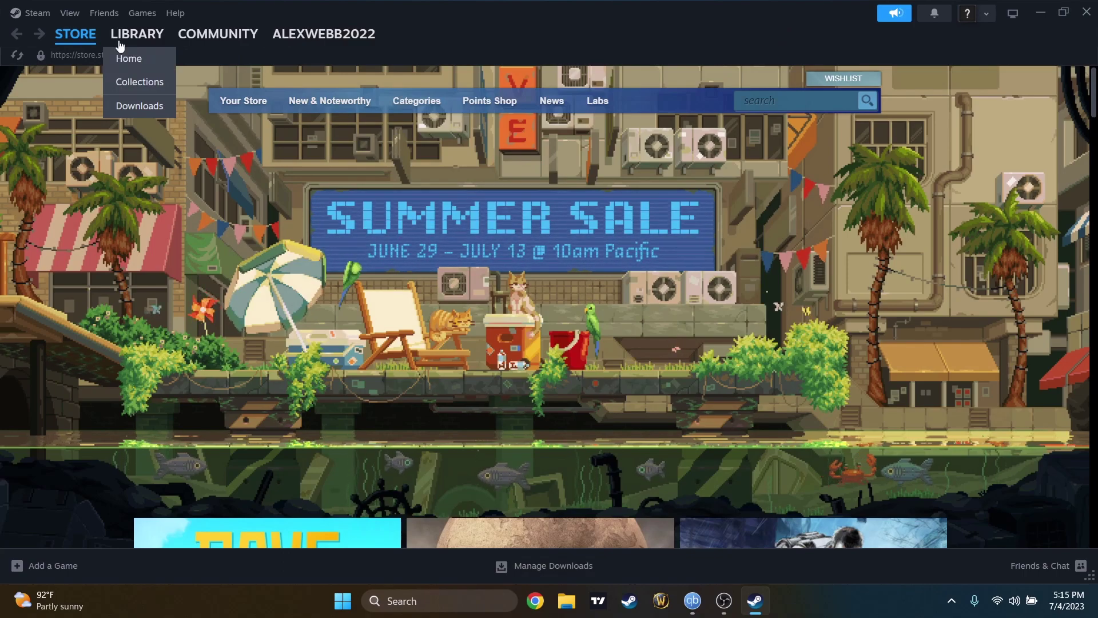
left_click(133, 59)
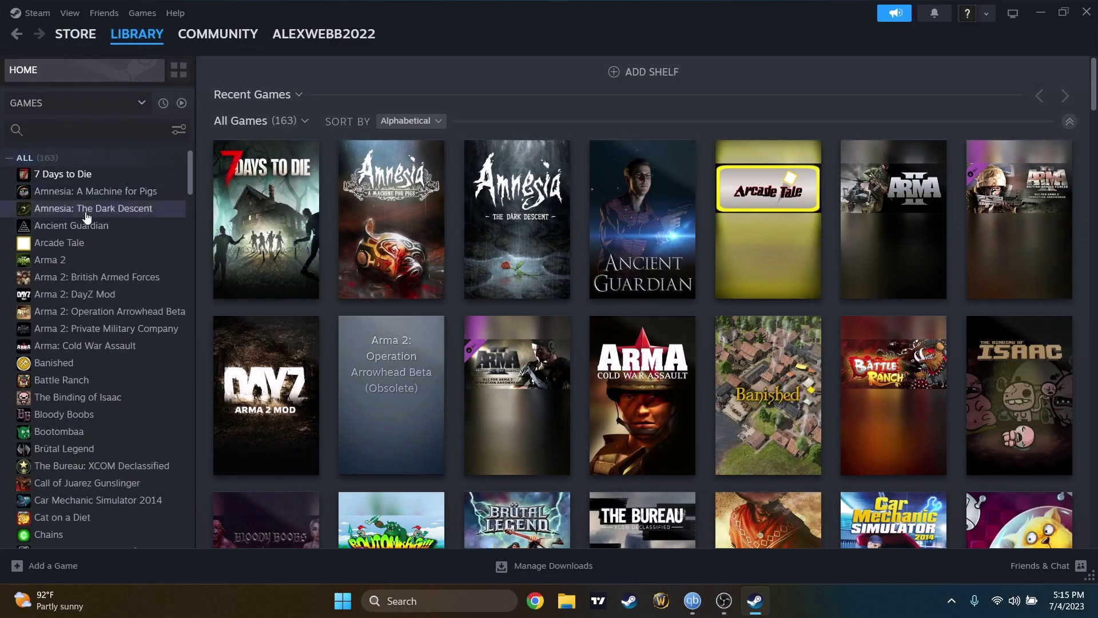
scroll(81, 216, "down", 20)
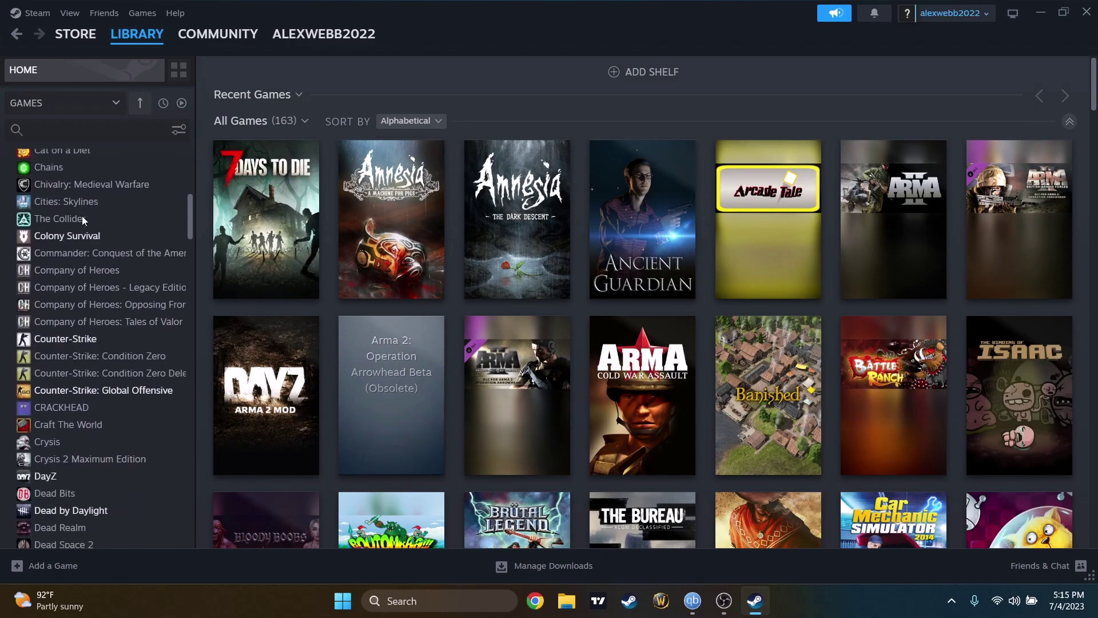
scroll(89, 331, "down", 20)
mouse_move(324, 35)
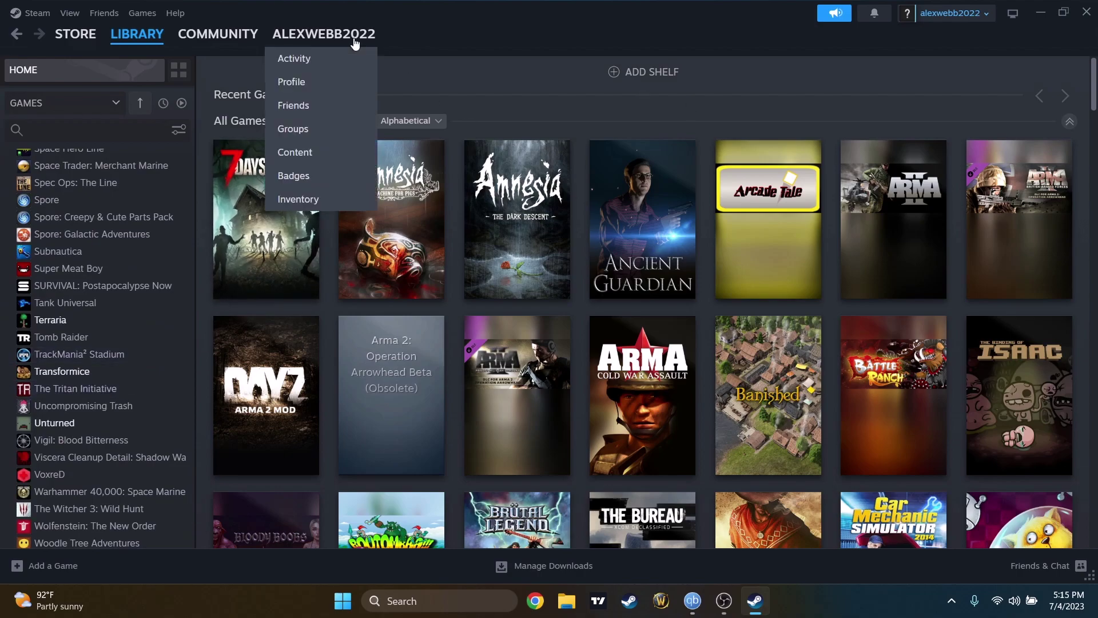
left_click(338, 77)
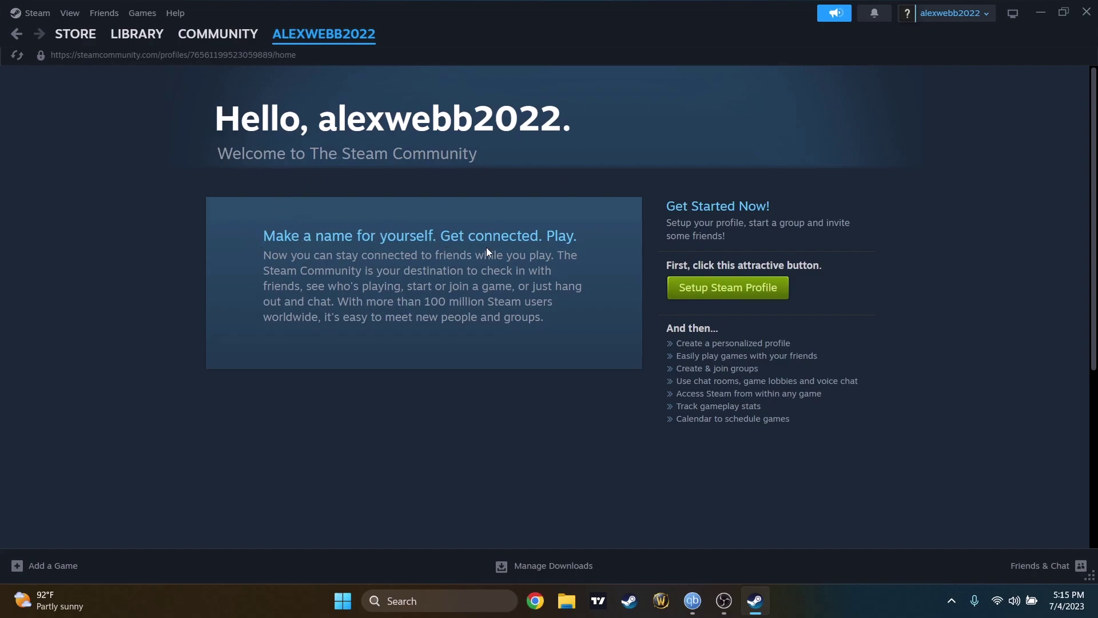
left_click(1056, 568)
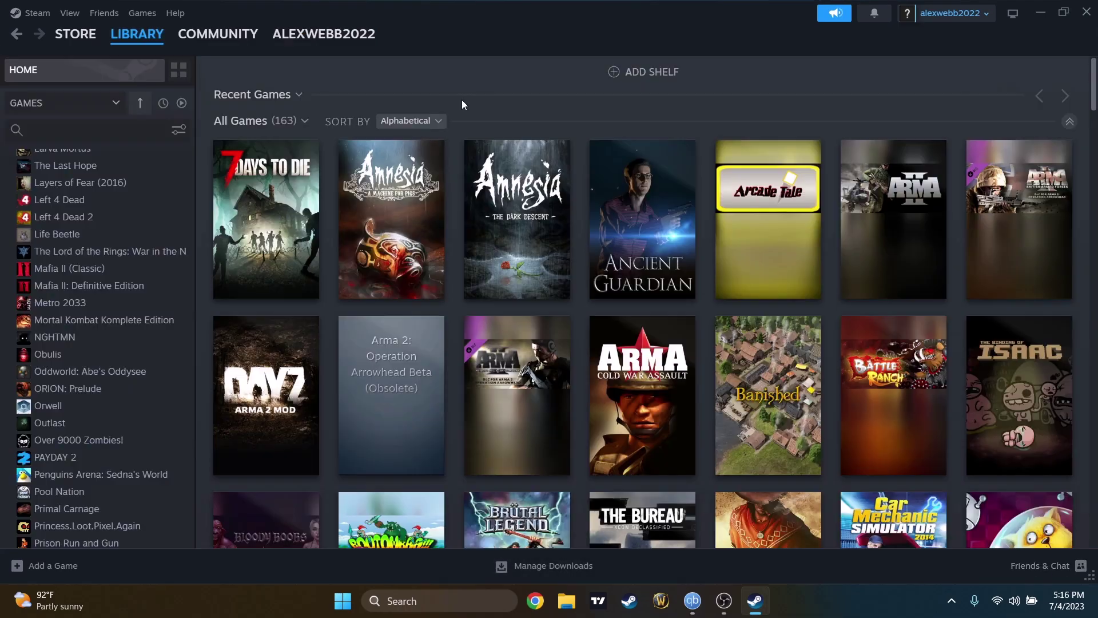
scroll(109, 292, "up", 10)
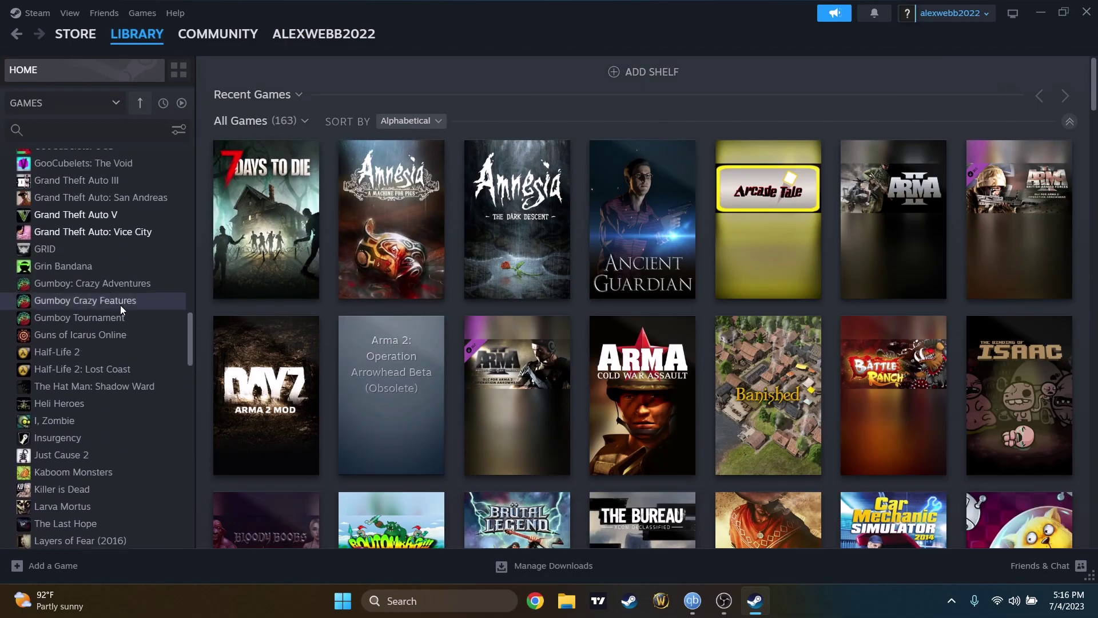